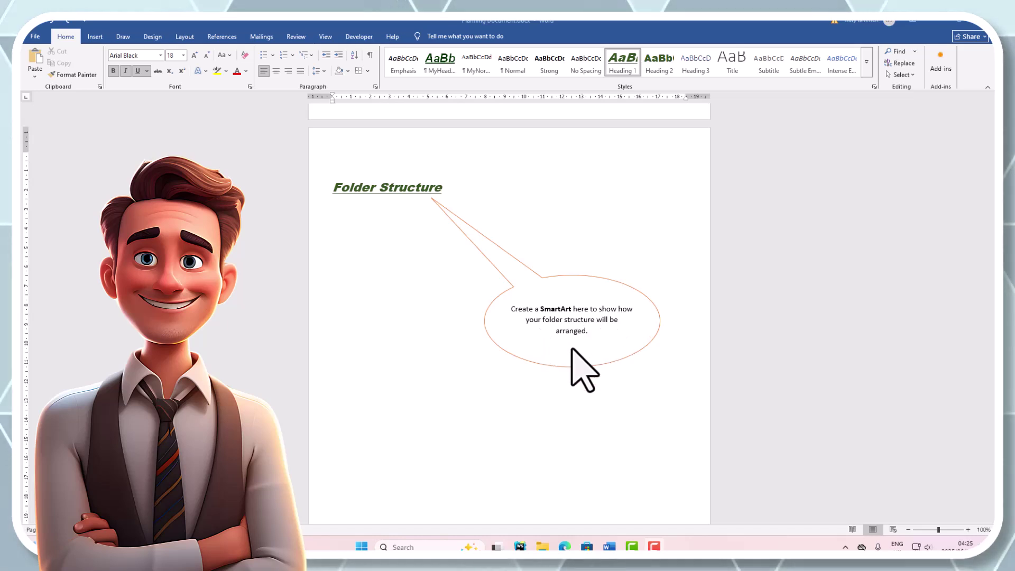
Step: Delete the speech-bubble callout and place the cursor on the empty line below the heading
left_click(551, 274)
key("Delete")
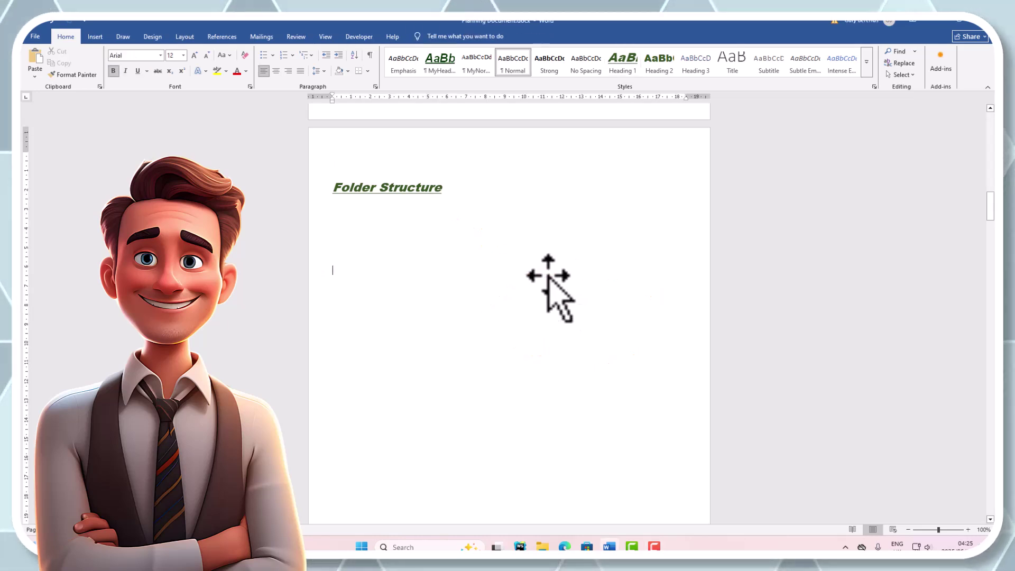
left_click(354, 255)
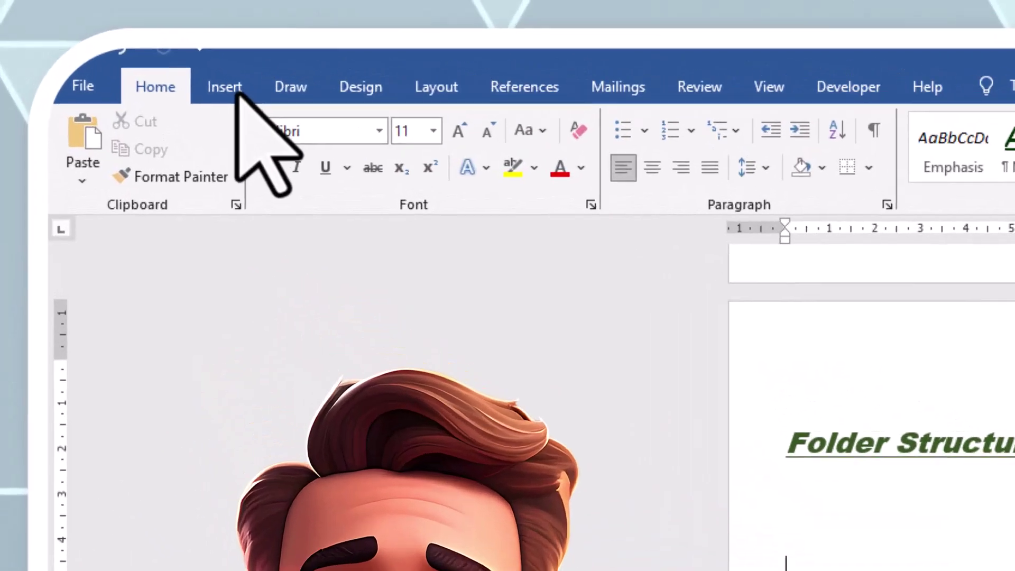
Step: Choose the Horizontal Multi-Level Hierarchy layout from the Hierarchy category of the SmartArt gallery
left_click(95, 37)
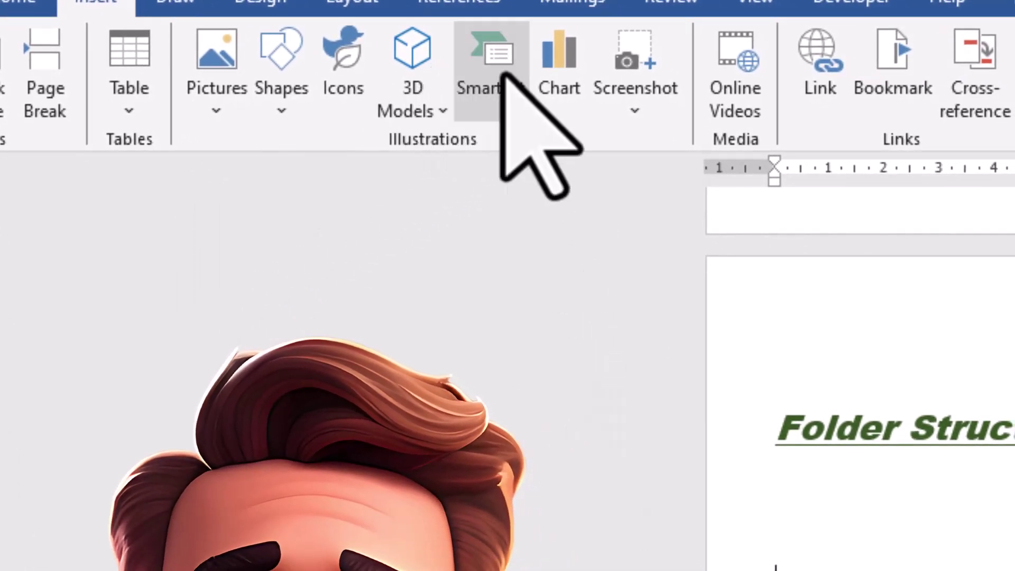
left_click(491, 58)
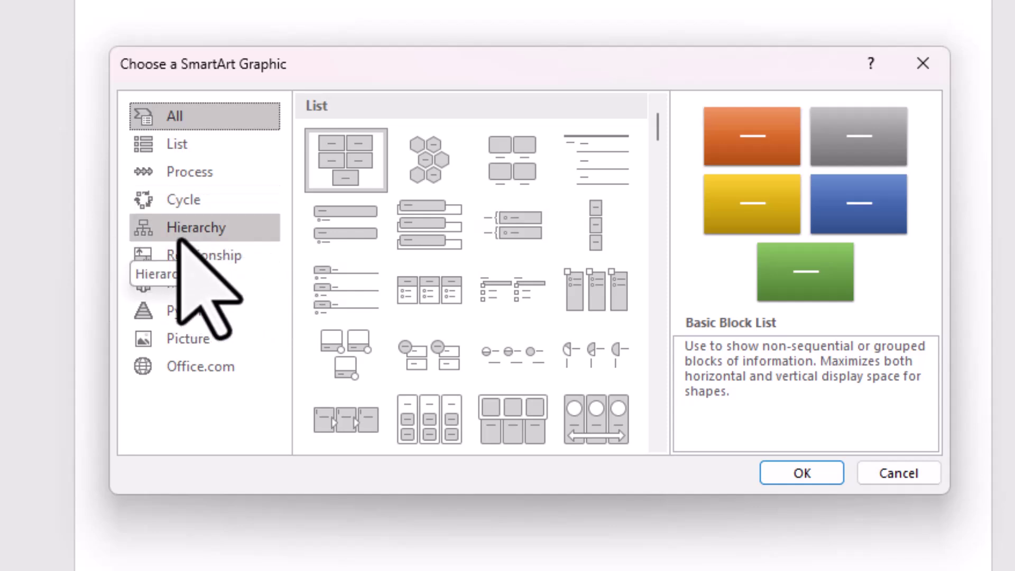
left_click(153, 235)
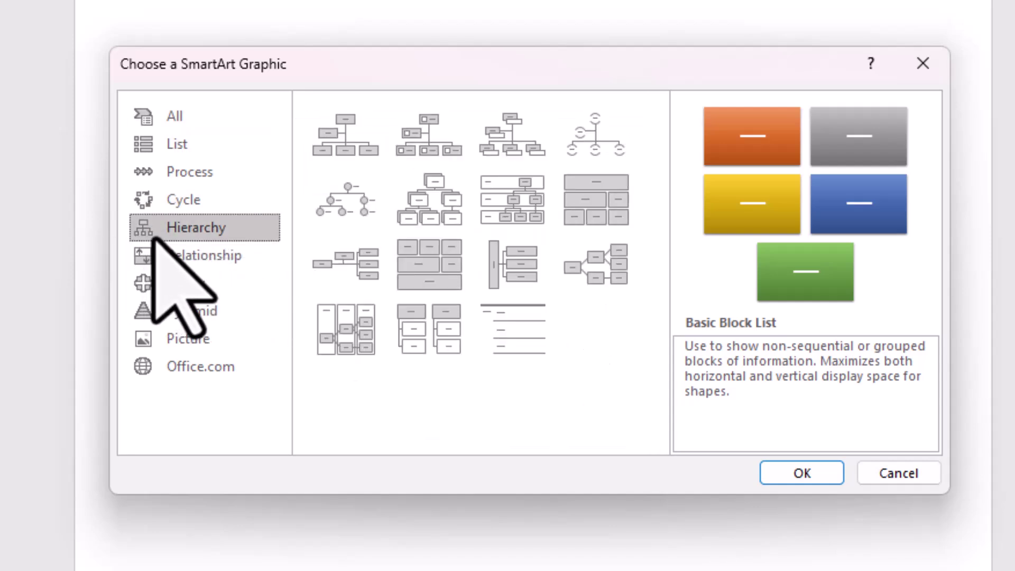
left_click(524, 274)
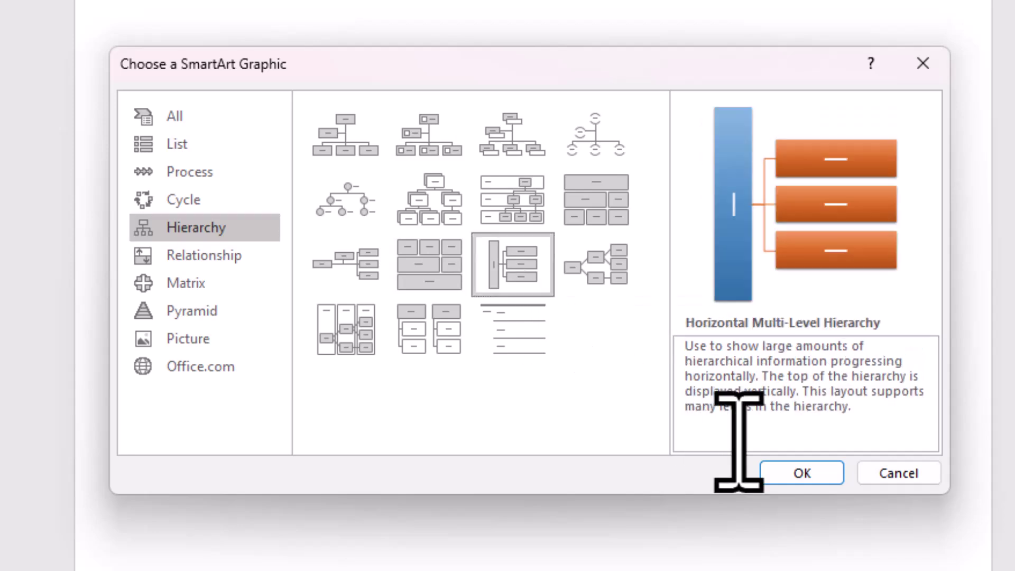
left_click(798, 472)
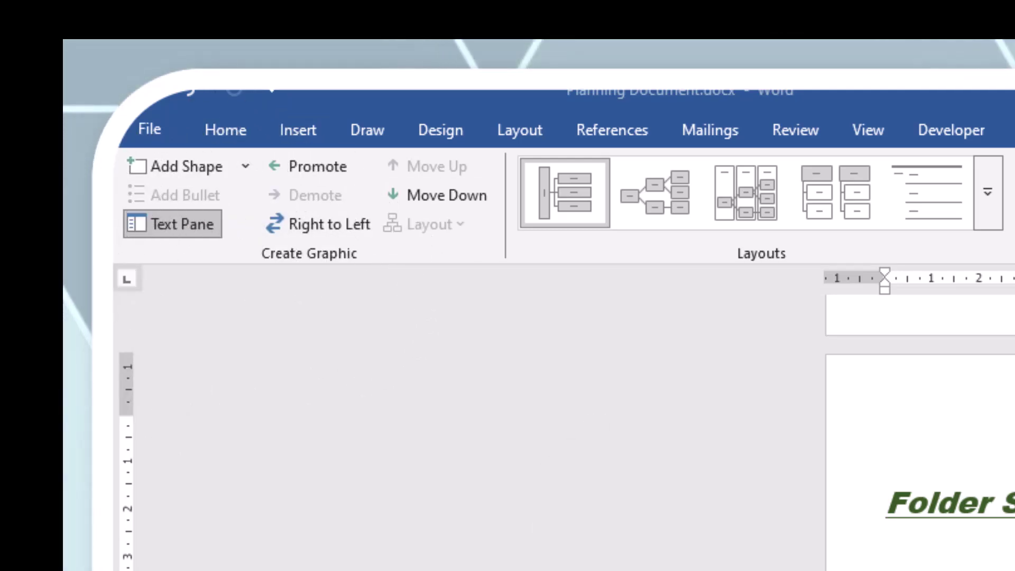
Step: Add a child shape labelled Planning Document below Phase 1
left_click(246, 166)
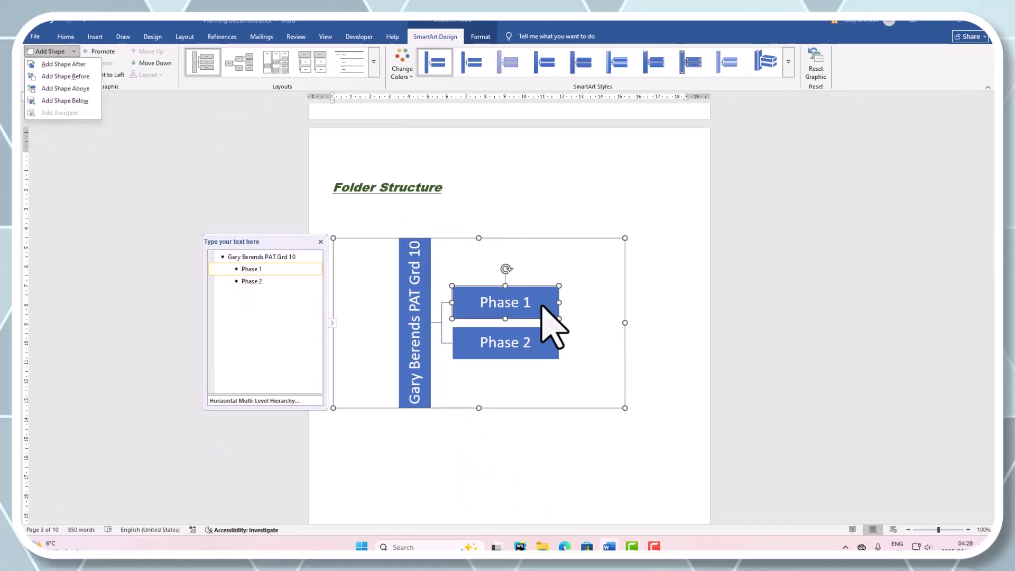
left_click(59, 101)
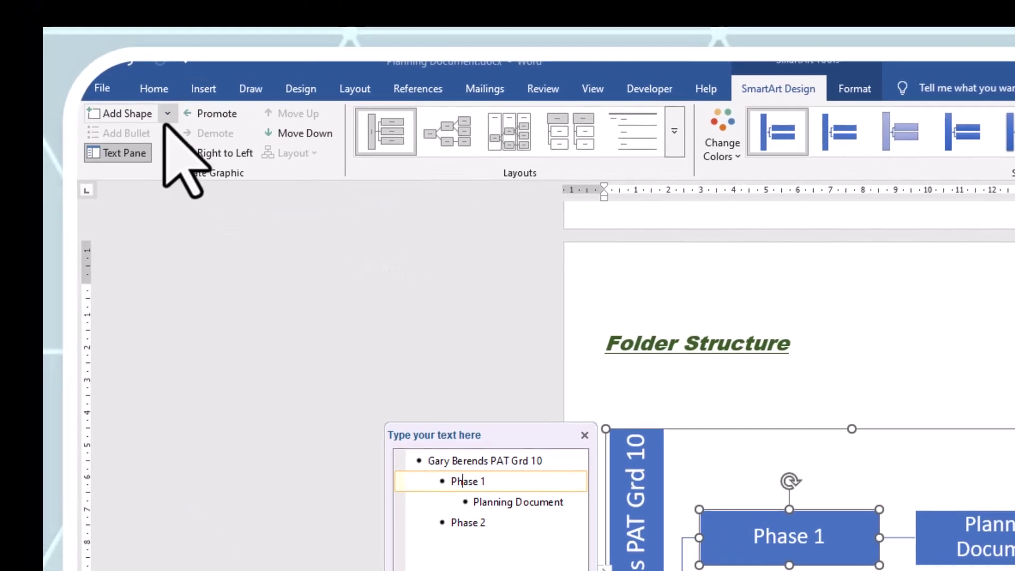
left_click(129, 77)
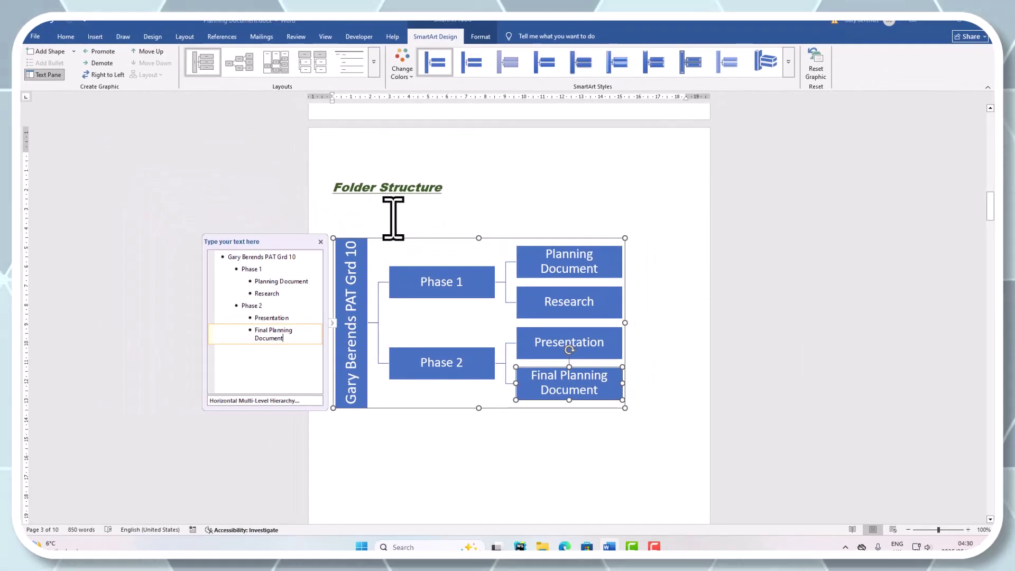
Step: Drag the hierarchy diagram up directly under the Folder Structure heading, leaving the cursor below it
left_click(393, 218)
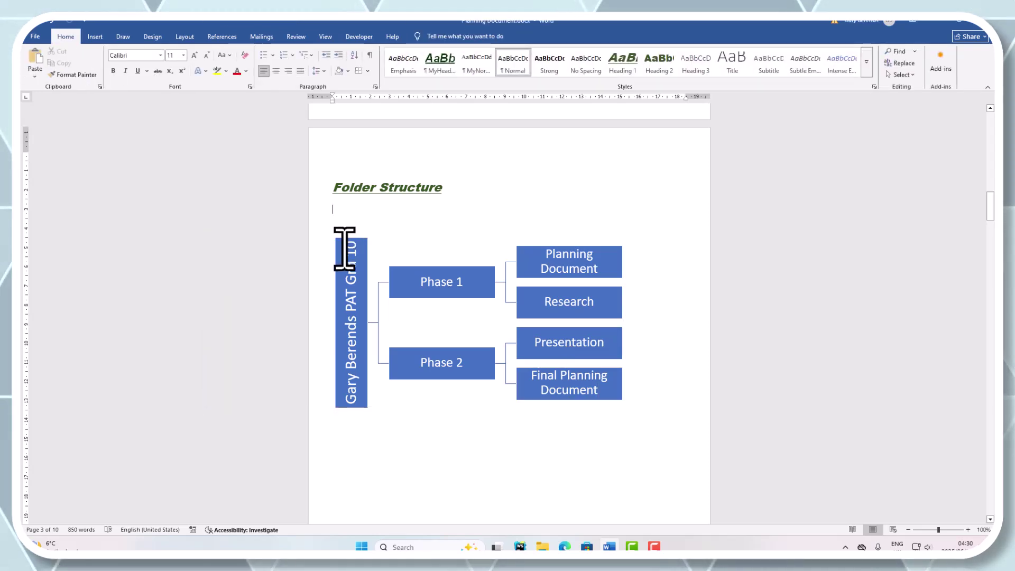
left_click(395, 262)
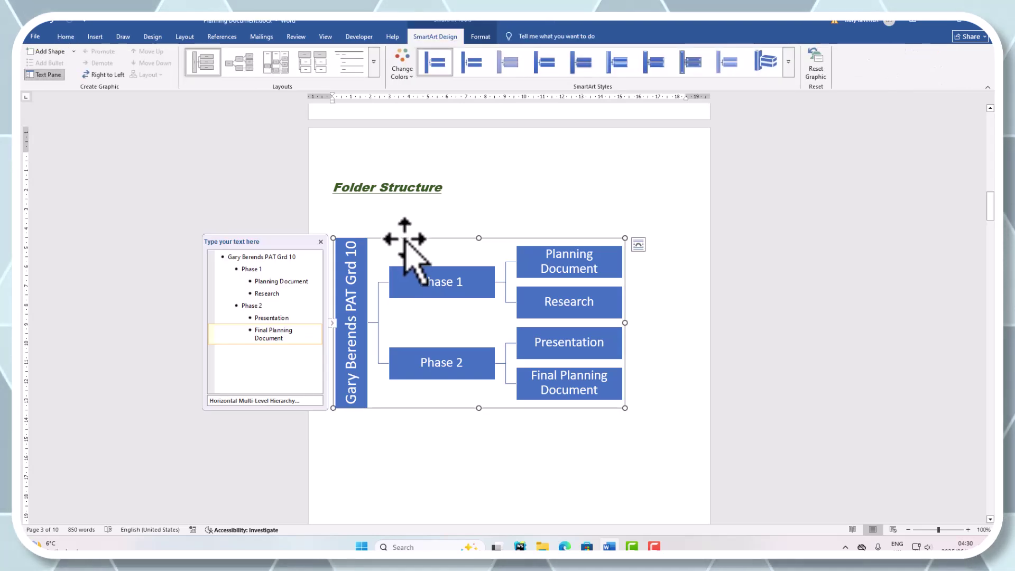
left_click(378, 210)
key("Return")
key("Return")
key("Return")
key("Return")
key("Return")
key("Return")
key("Return")
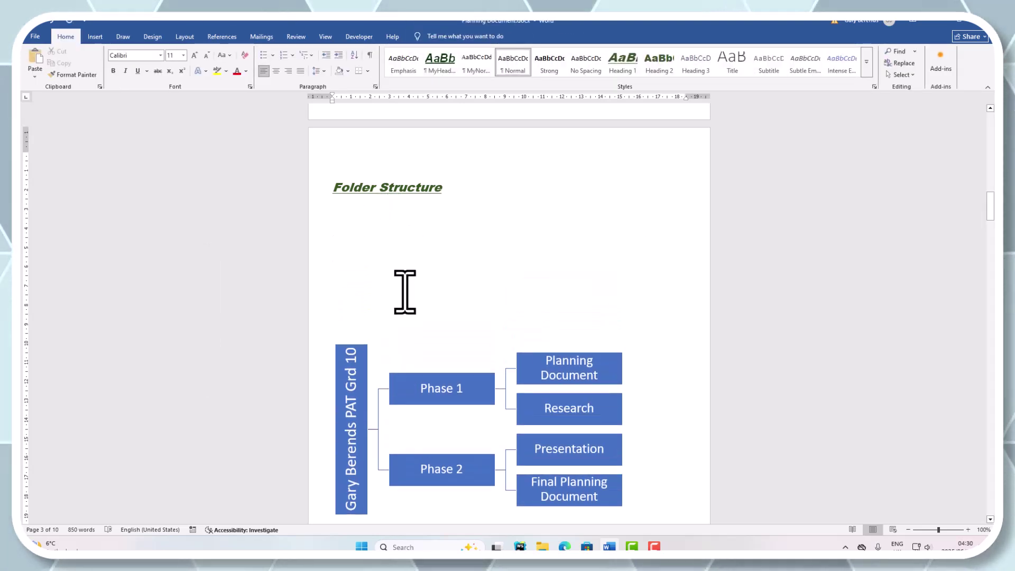
left_click(402, 346)
left_click_drag(402, 347, 406, 221)
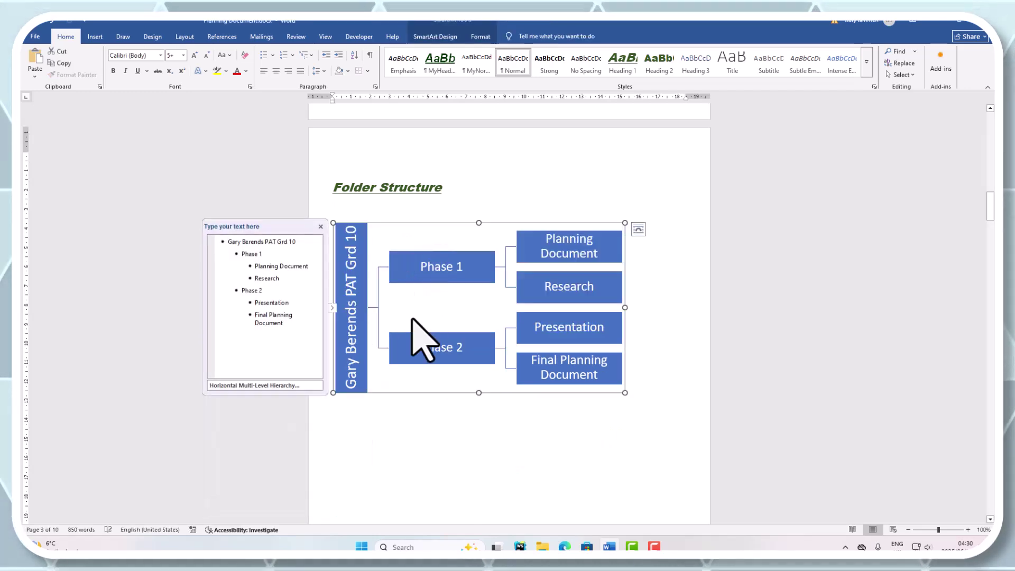
left_click(372, 468)
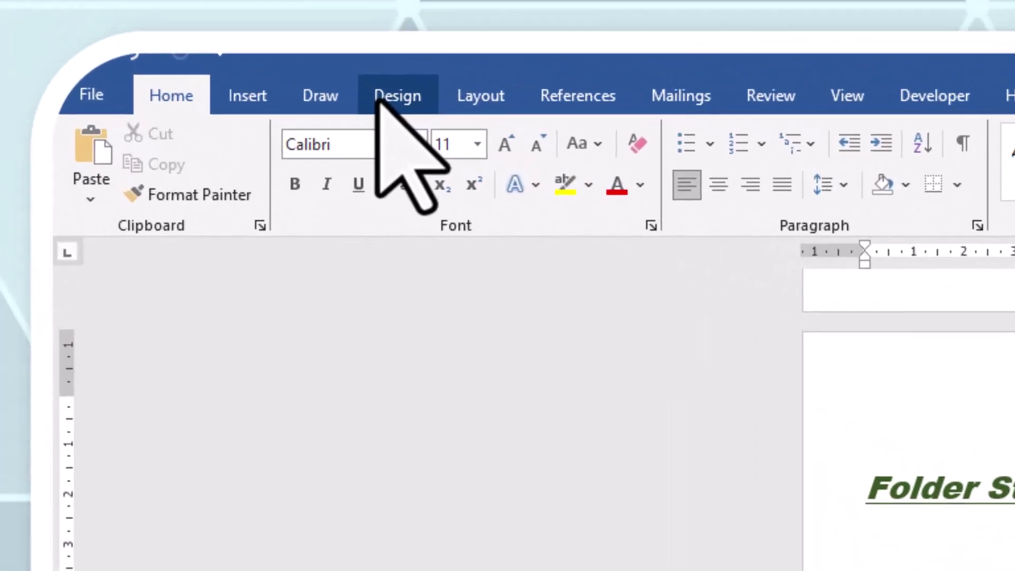
Step: Insert a page break after the diagram and hide the white space between pages
left_click(377, 102)
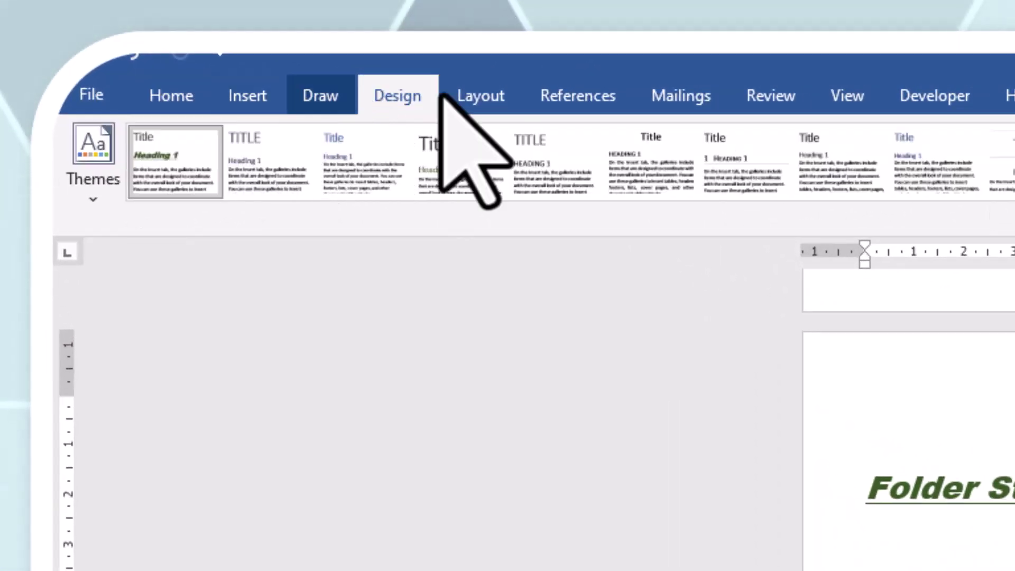
left_click(476, 103)
left_click(418, 132)
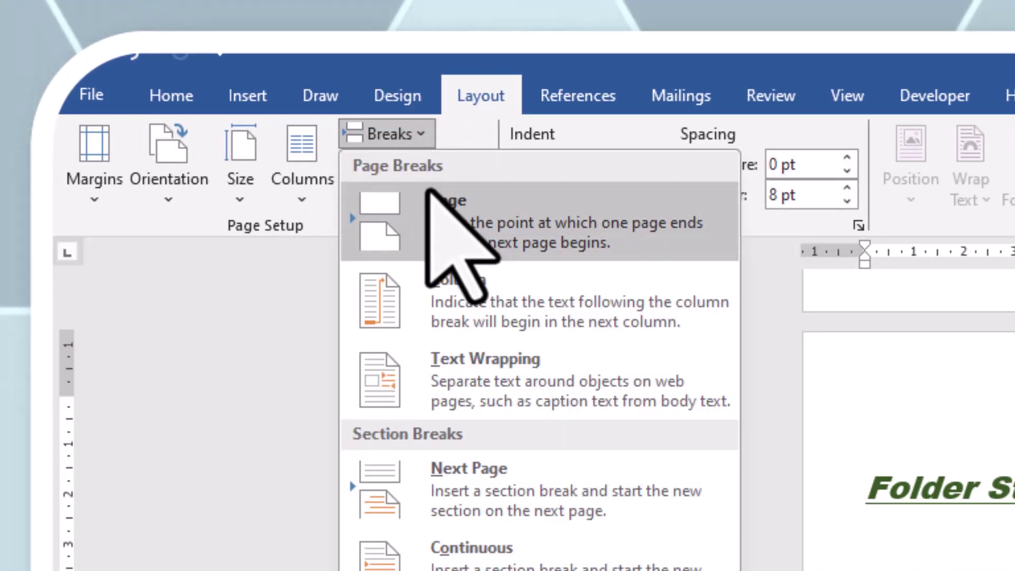
left_click(437, 218)
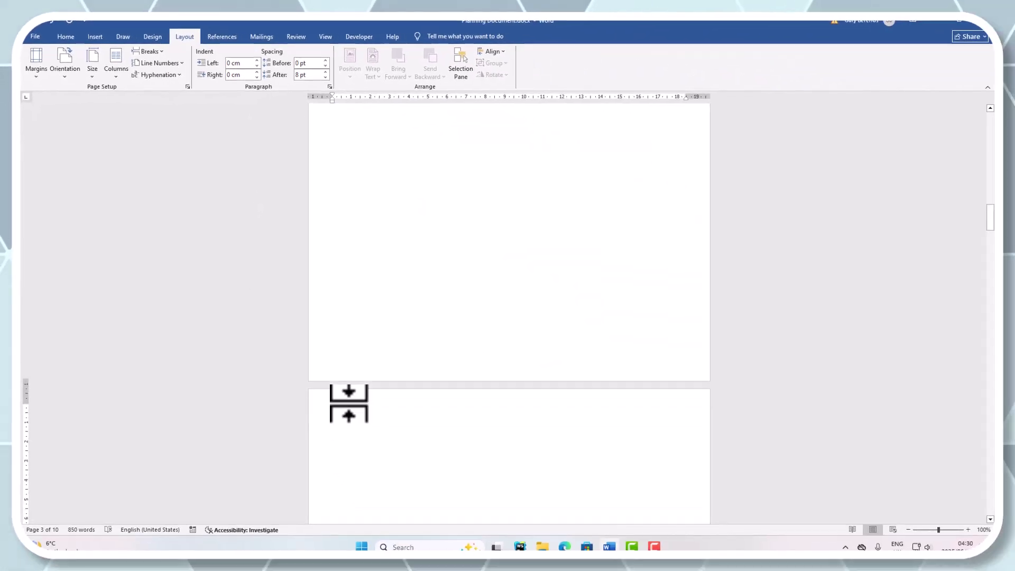
double_click(348, 404)
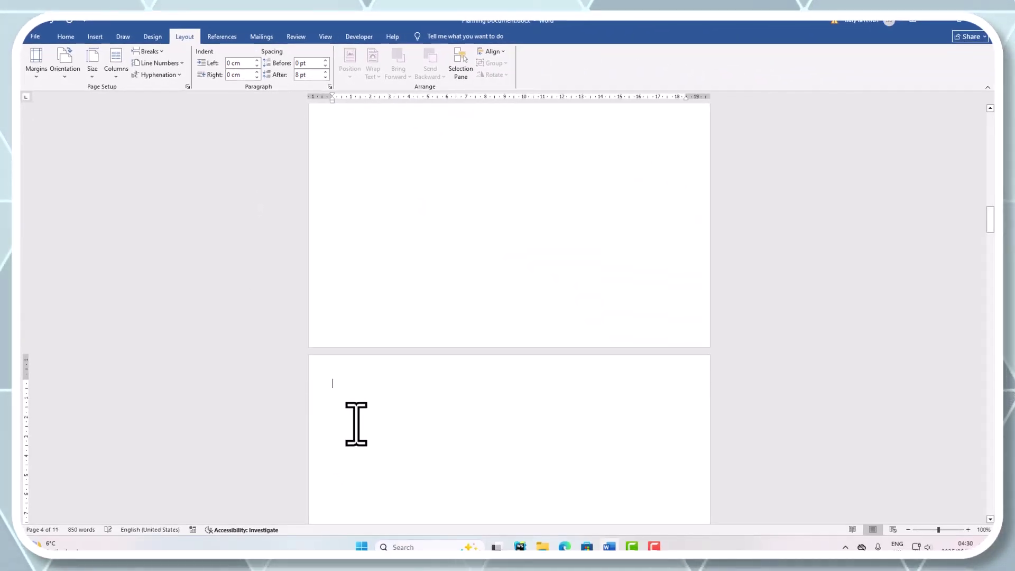
Step: Remove the blank page before Focus Question, undoing the accidental deletion of heading letters
type("Question")
key("Delete")
key("Delete")
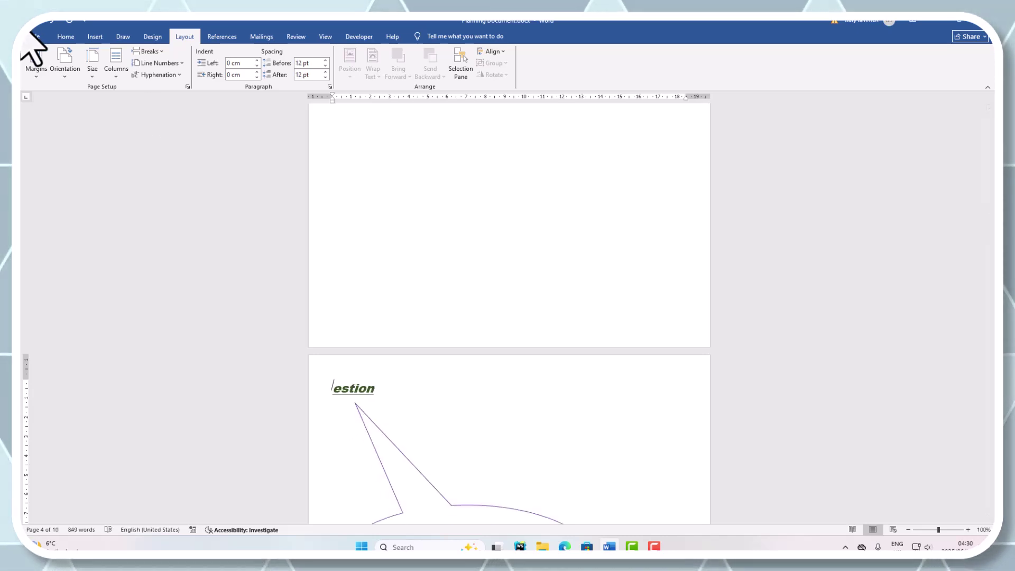
left_click(51, 21)
left_click(51, 21)
left_click(51, 21)
left_click(51, 21)
left_click(51, 21)
left_click(52, 21)
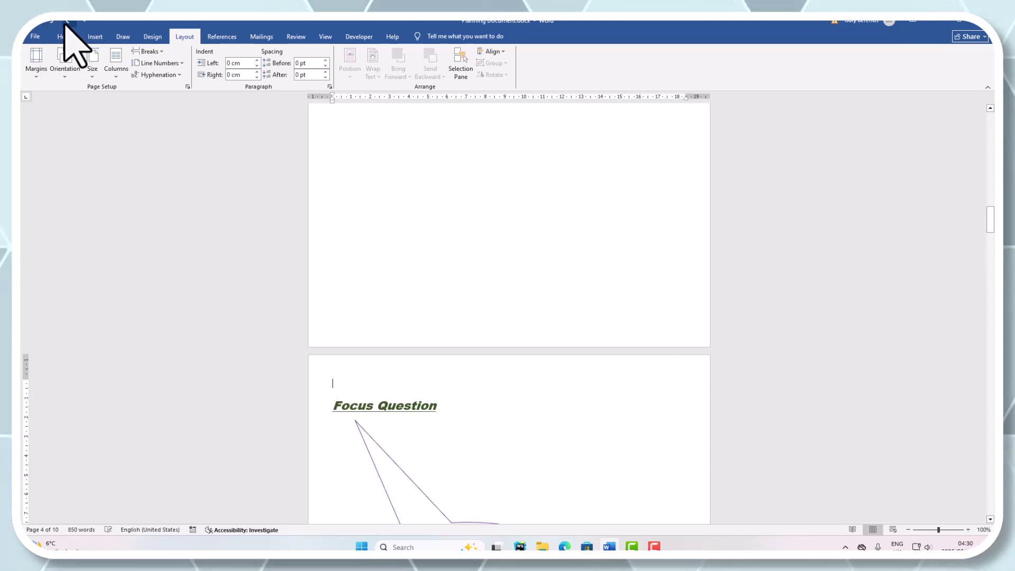
Step: Turn on Show/Hide ¶ and check the page break following the Folder Structure diagram
scroll(226, 214, "up", 3)
scroll(212, 201, "up", 2)
left_click(66, 37)
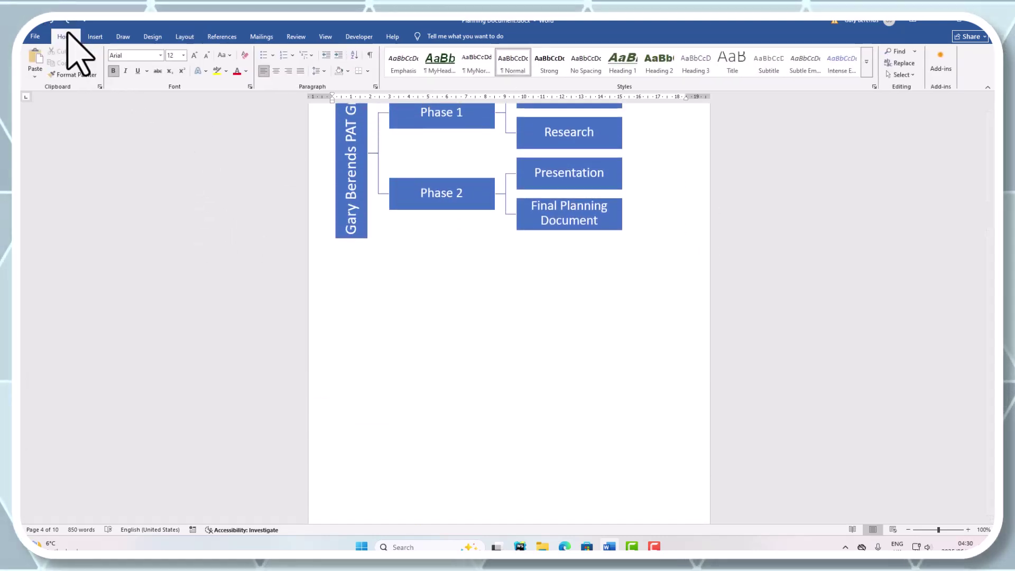
left_click(369, 55)
scroll(516, 347, "down", 7)
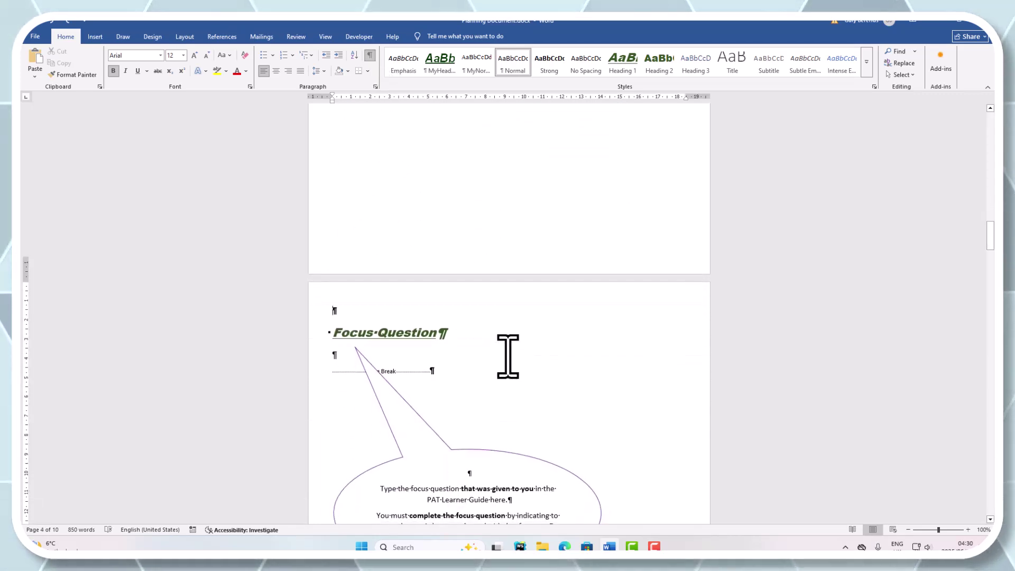
scroll(505, 349, "up", 7)
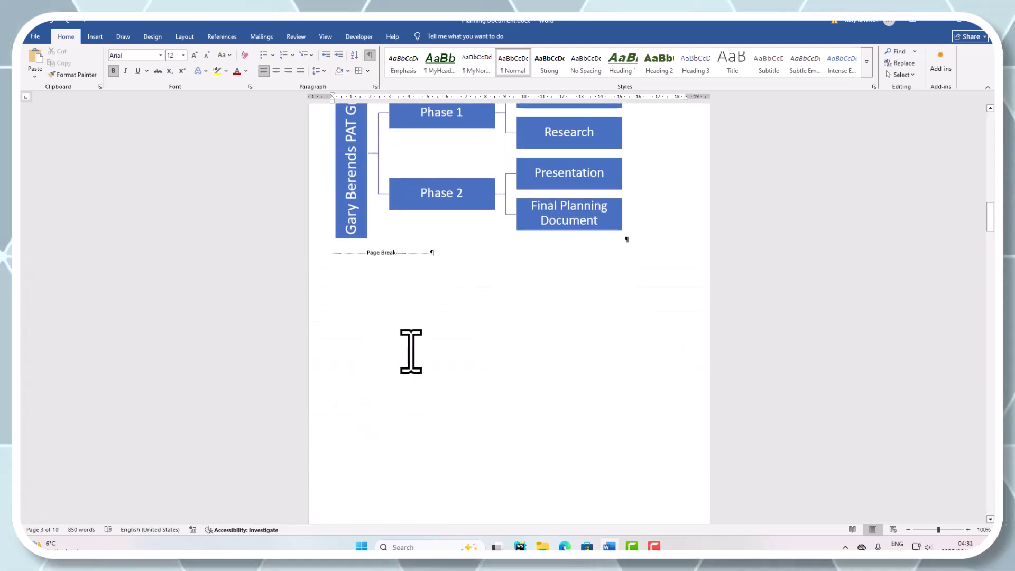
scroll(590, 458, "down", 1)
scroll(591, 459, "down", 1)
scroll(287, 301, "up", 8)
scroll(227, 204, "up", 2)
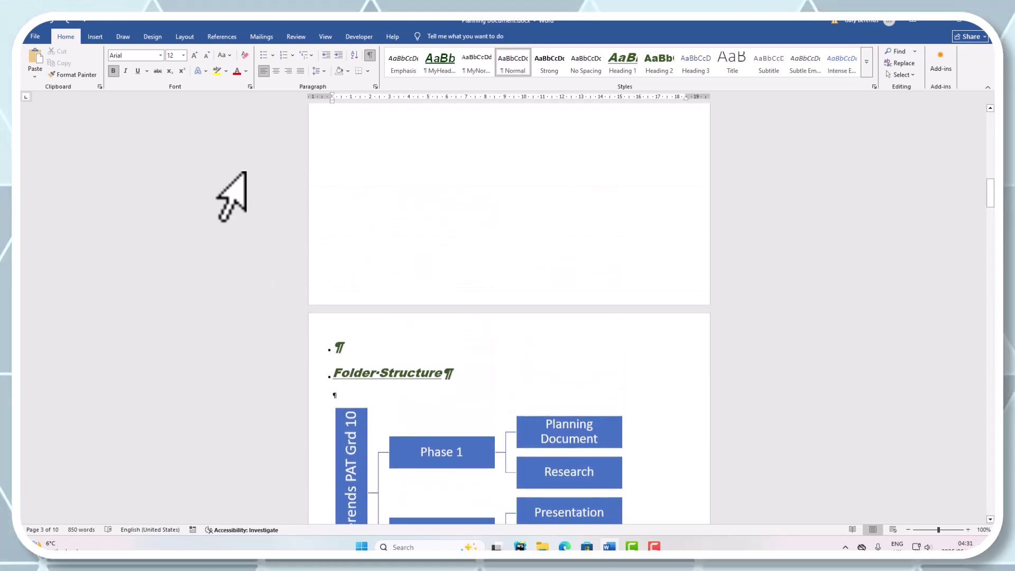
scroll(601, 281, "up", 1)
scroll(582, 291, "down", 3)
scroll(529, 296, "down", 1)
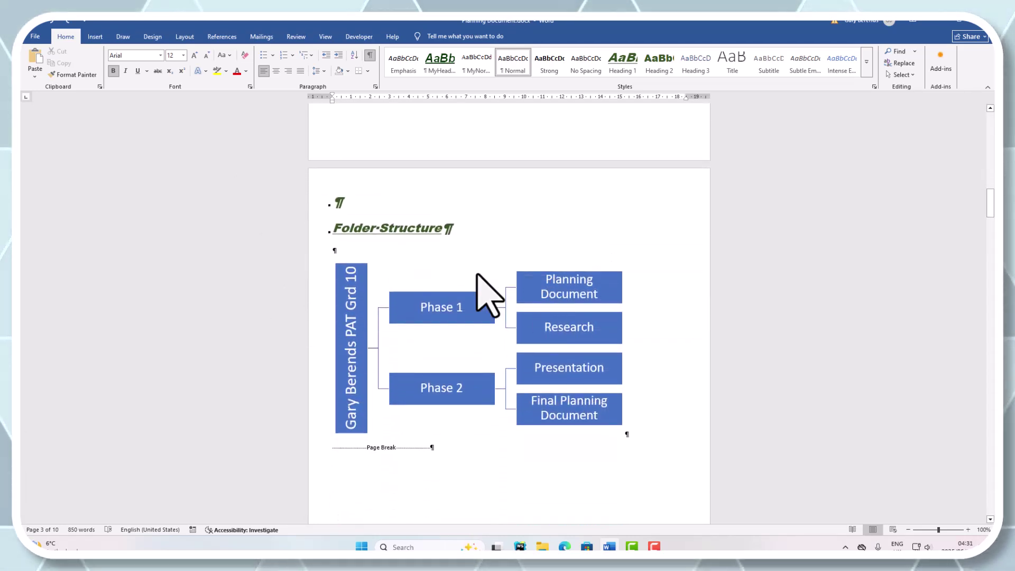
Step: Set the diagram's wrapping to In Front of Text, enlarge it, and align it under the heading
left_click(471, 272)
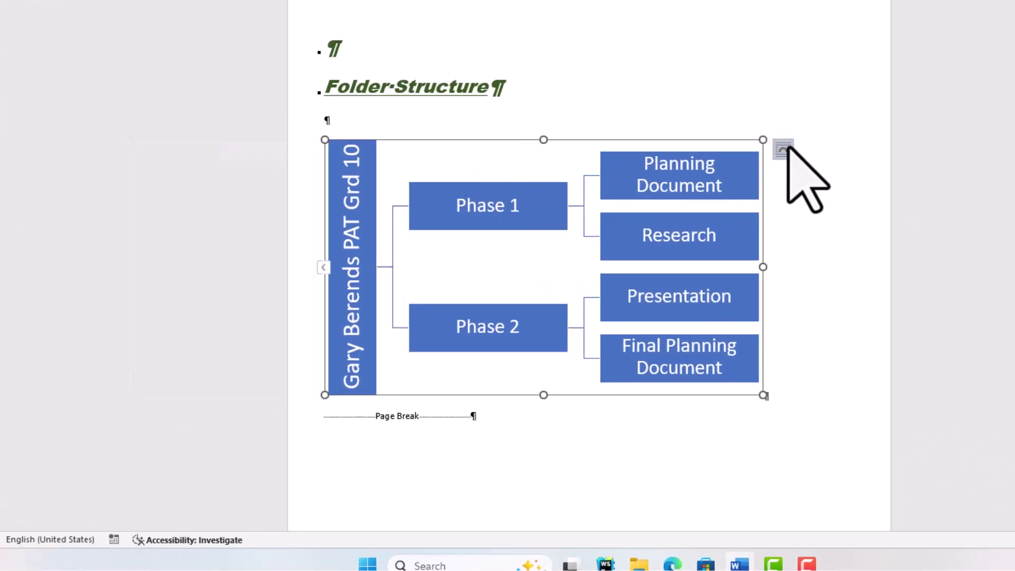
left_click(787, 149)
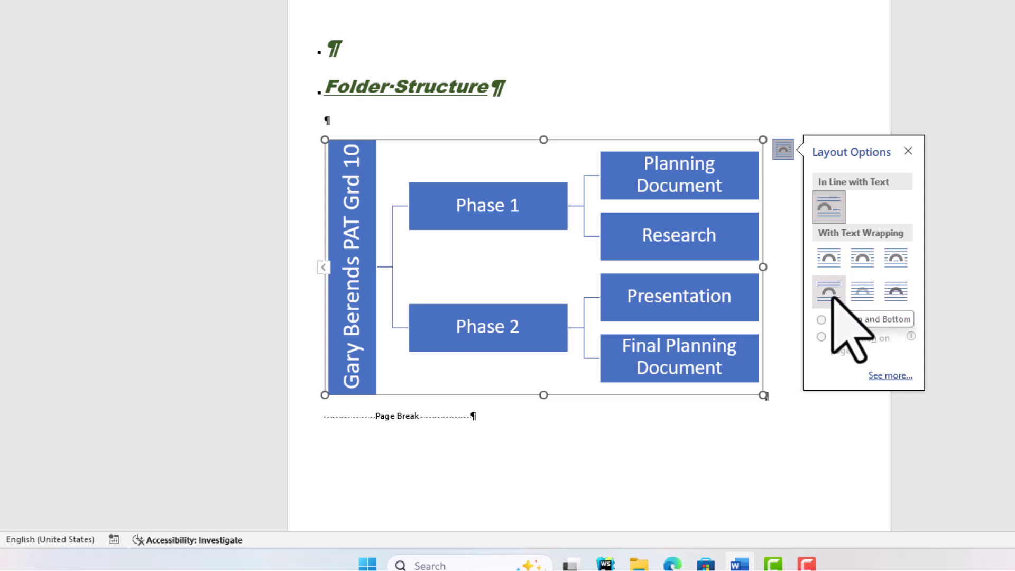
left_click(896, 290)
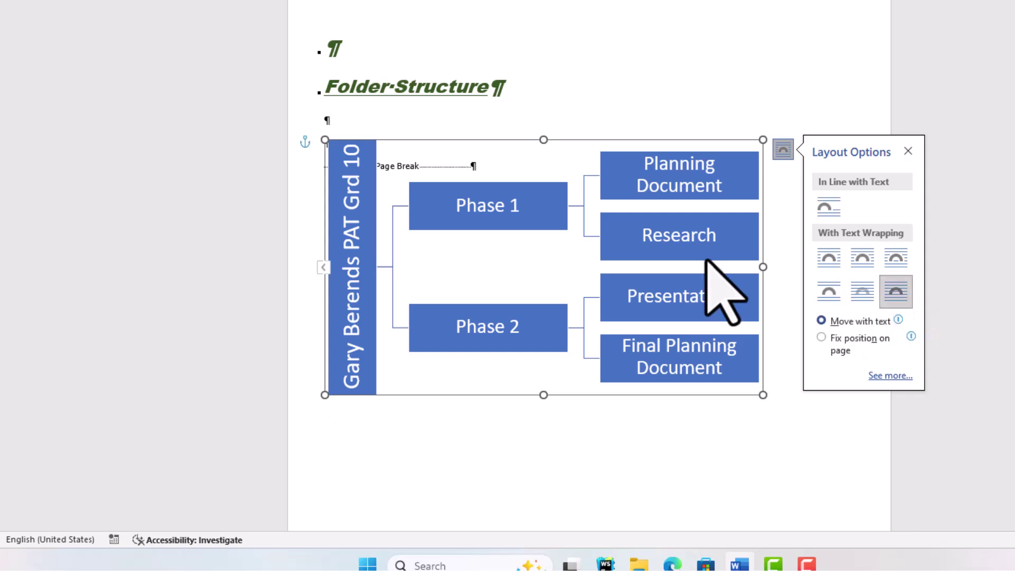
left_click_drag(601, 141, 633, 141)
left_click_drag(795, 396, 841, 428)
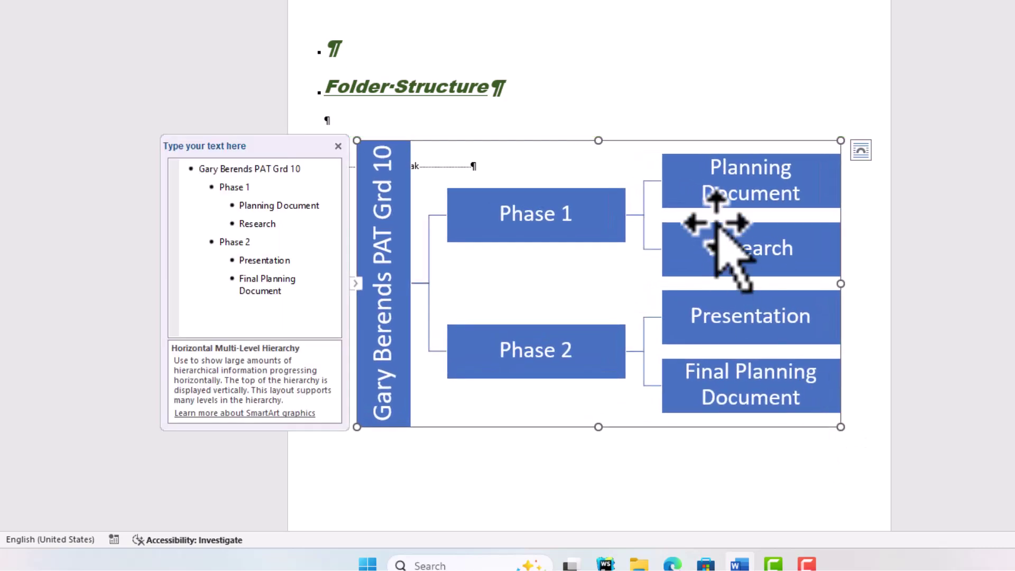
left_click_drag(708, 129, 682, 139)
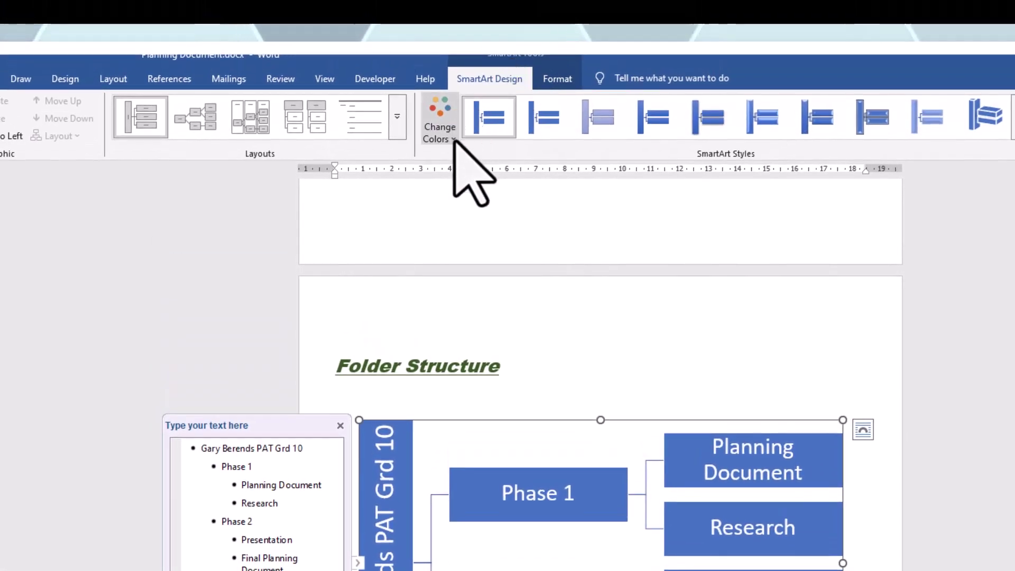
Step: Apply a green Accent 6 colour scheme to the diagram, then deselect it
left_click(455, 140)
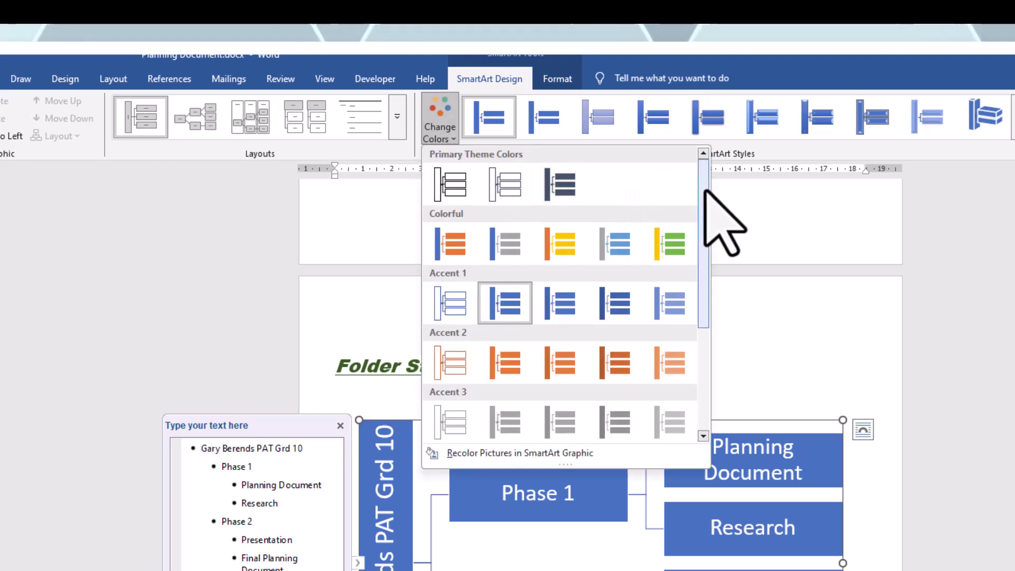
left_click_drag(703, 189, 709, 309)
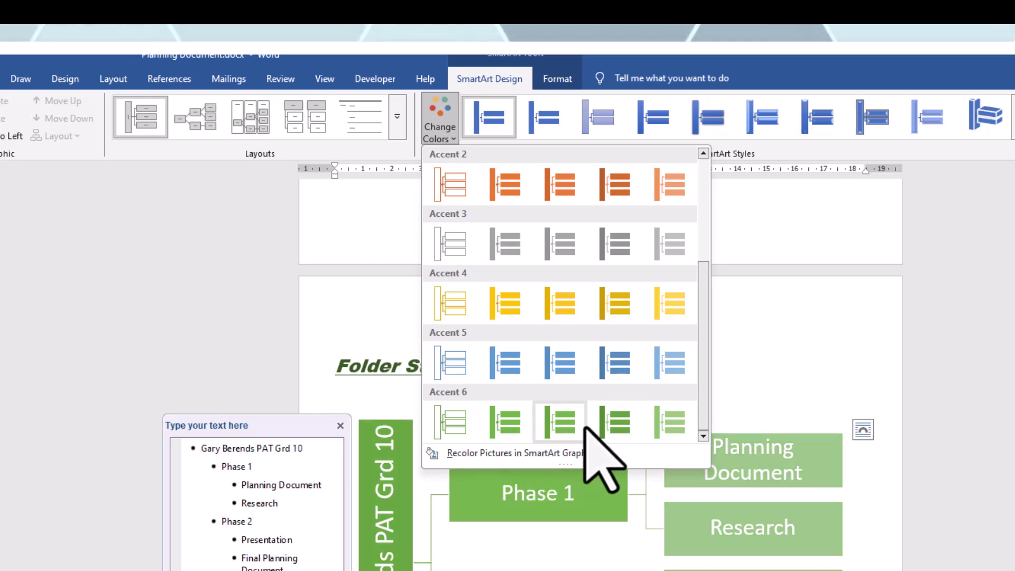
key("Escape")
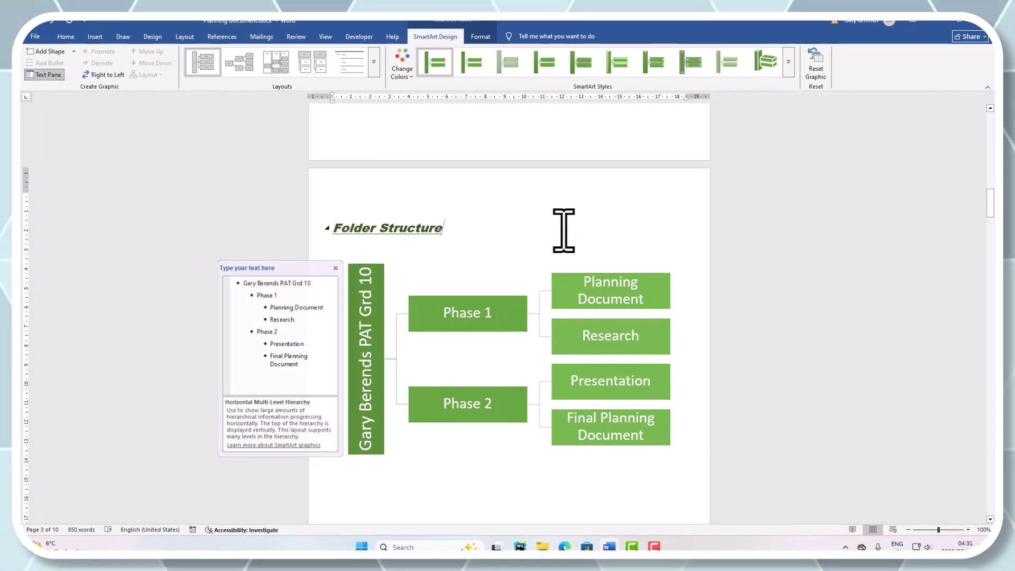
left_click(680, 364)
scroll(431, 423, "down", 2)
scroll(429, 405, "down", 1)
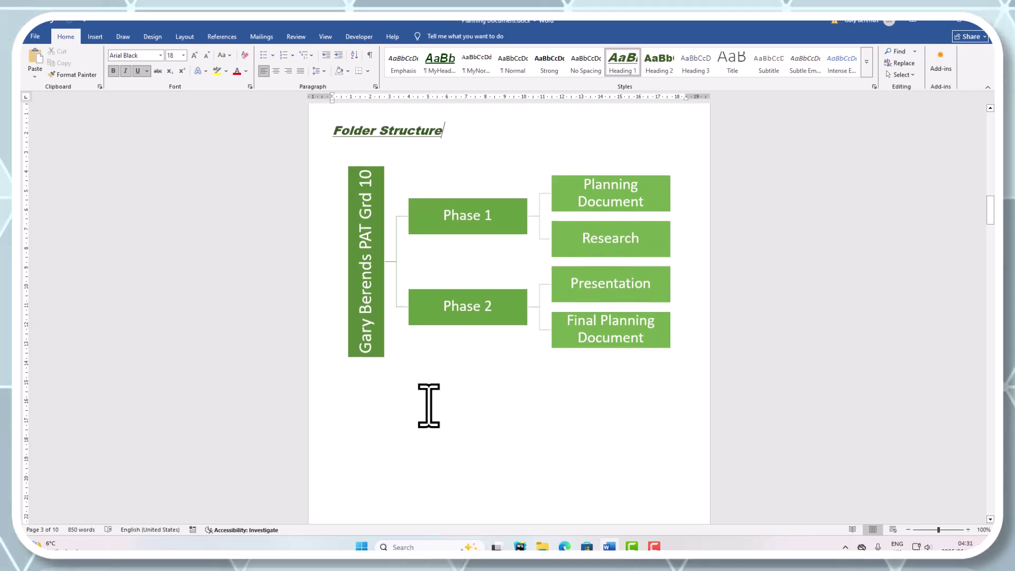
scroll(429, 405, "up", 1)
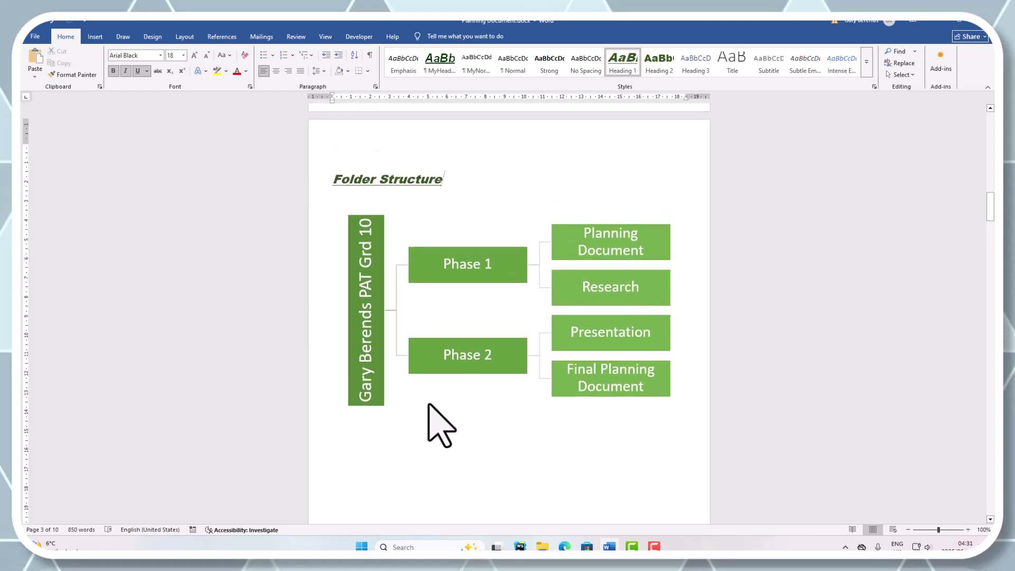